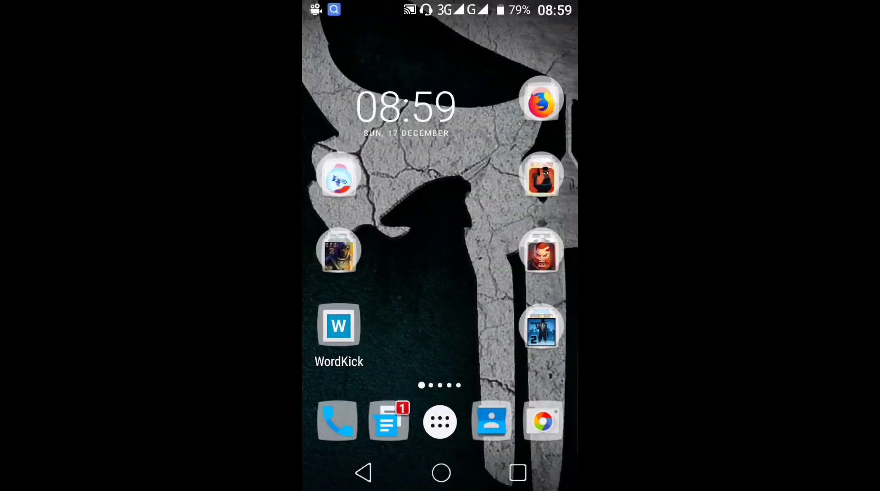
# - Open Chrome from the browser folder and load YouTube's desktop site
pyautogui.click(542, 98)
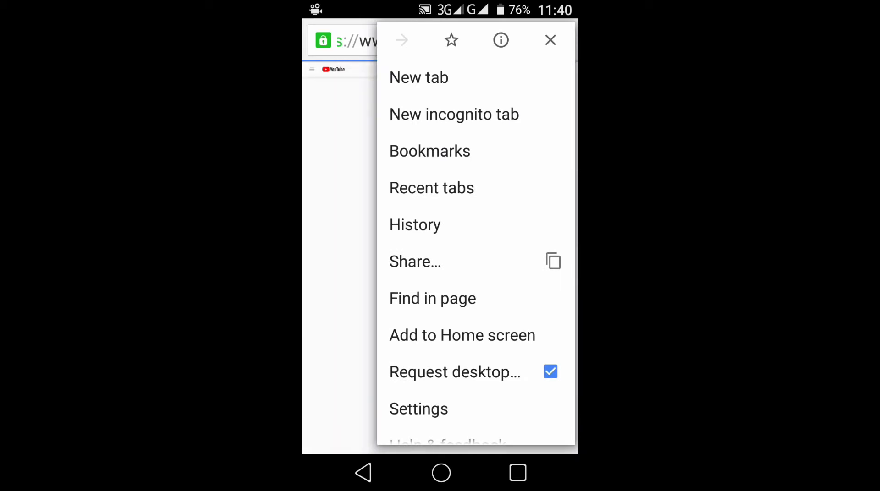
pyautogui.moveTo(524, 403); pyautogui.dragTo(496, 342)
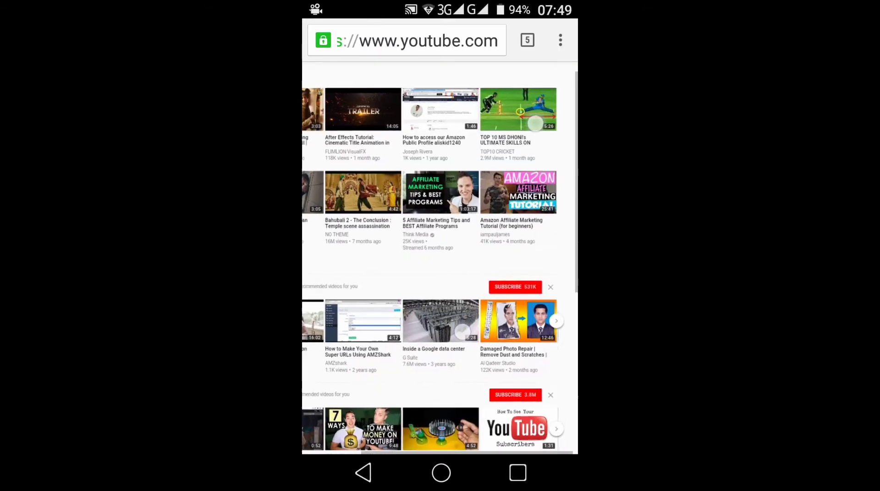
# - Reach the channel's Creator Studio dashboard through the avatar's account menu
pyautogui.scroll(1, 499, 227)
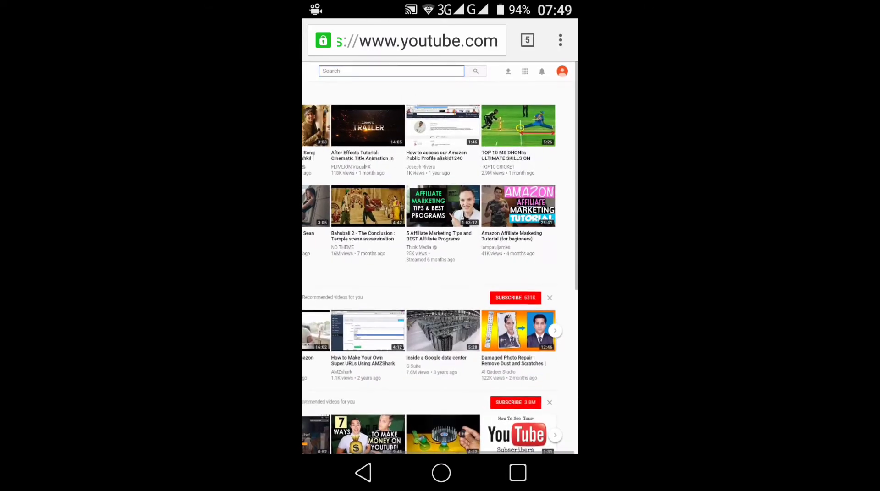
pyautogui.click(547, 105)
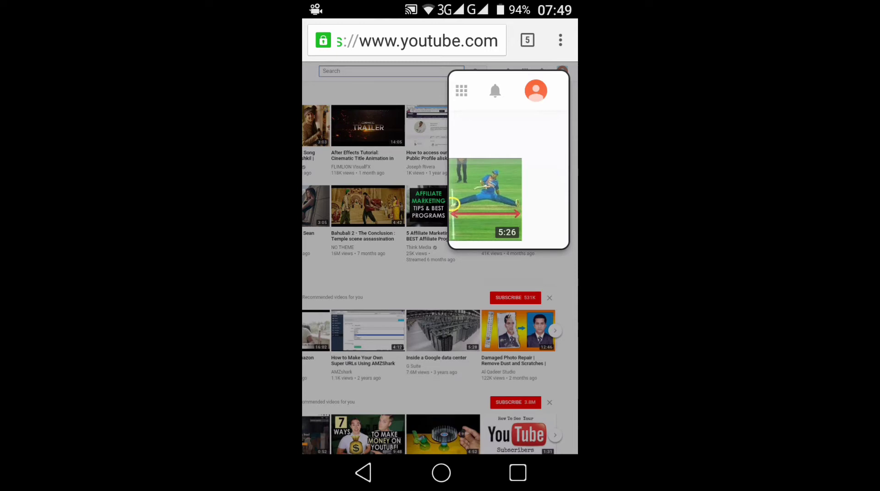
pyautogui.click(536, 90)
pyautogui.click(487, 364)
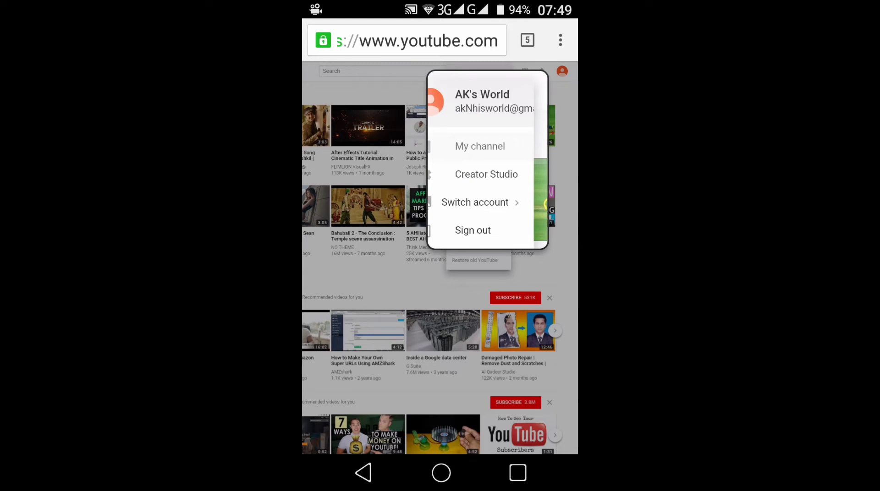
pyautogui.click(485, 112)
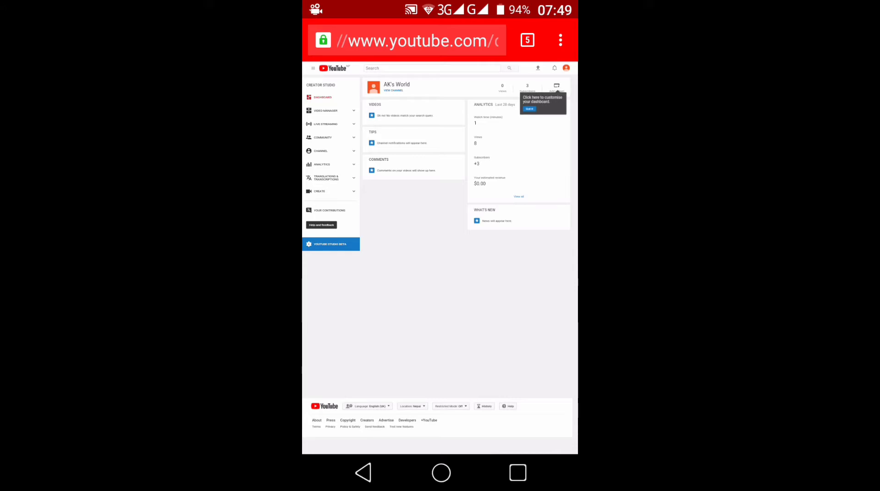
# - Zoom to the header avatar and open YouTube account settings from its menu
pyautogui.doubleClick(491, 251)
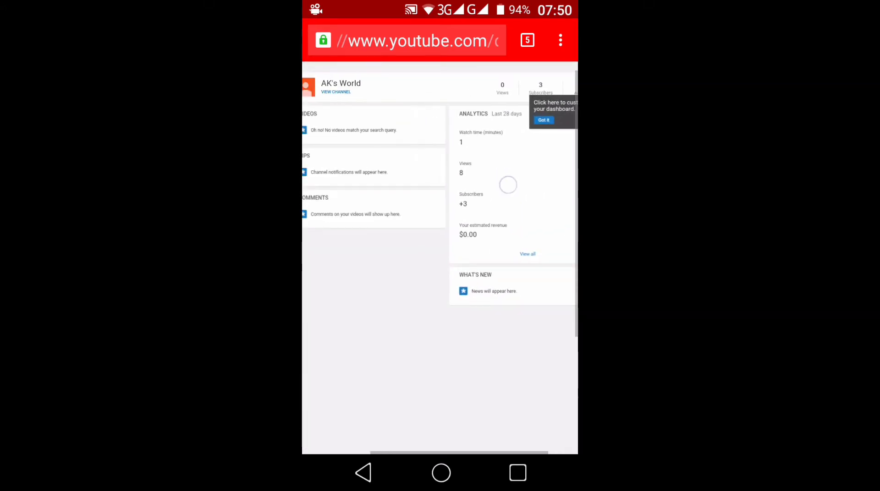
pyautogui.moveTo(508, 185); pyautogui.dragTo(527, 189)
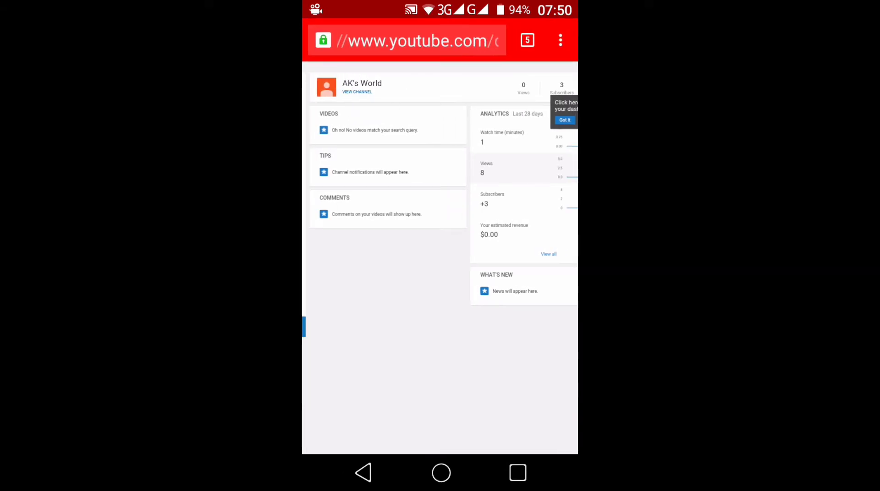
pyautogui.moveTo(540, 213); pyautogui.dragTo(465, 250)
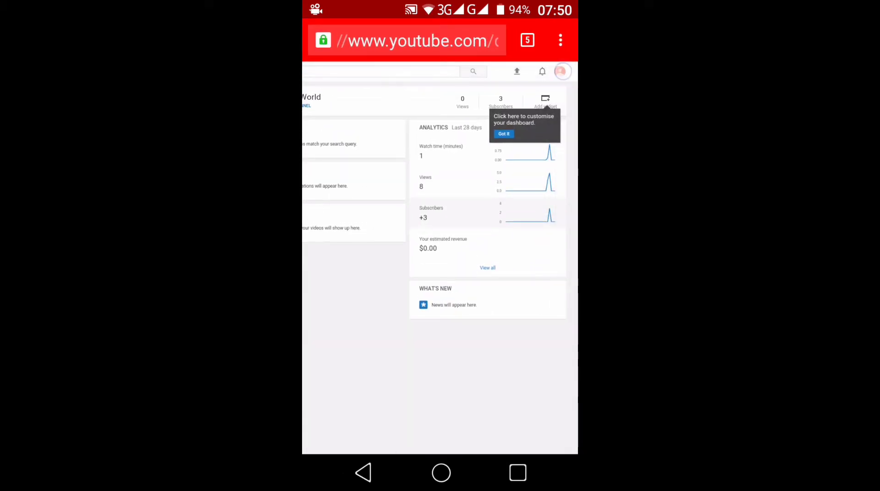
pyautogui.click(561, 71)
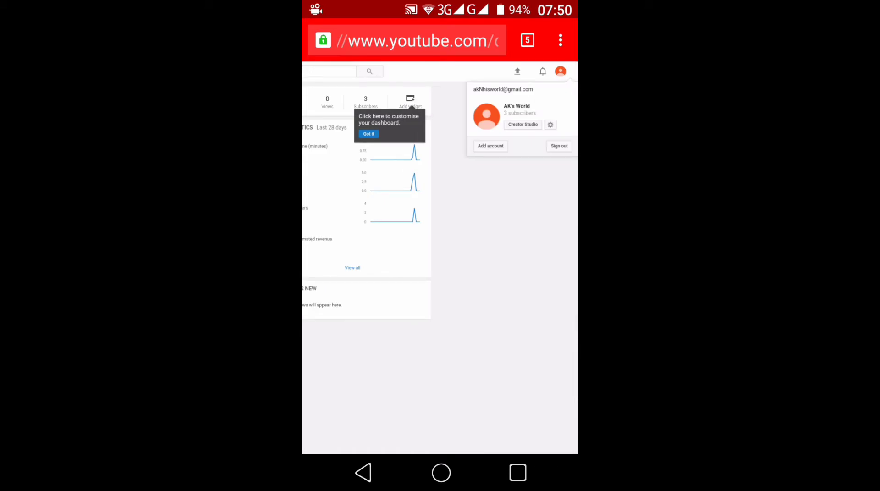
pyautogui.click(550, 124)
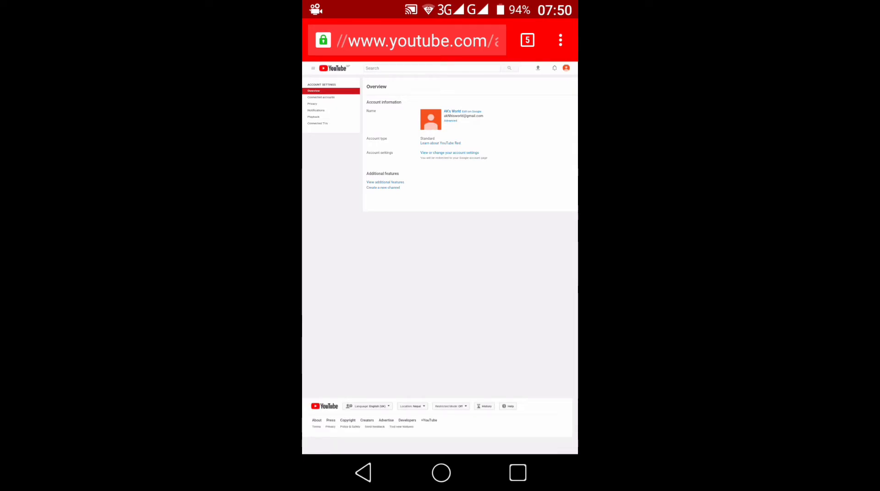
# - Follow the Advanced link under the account name to reach channel deletion
pyautogui.scroll(5, 481, 188)
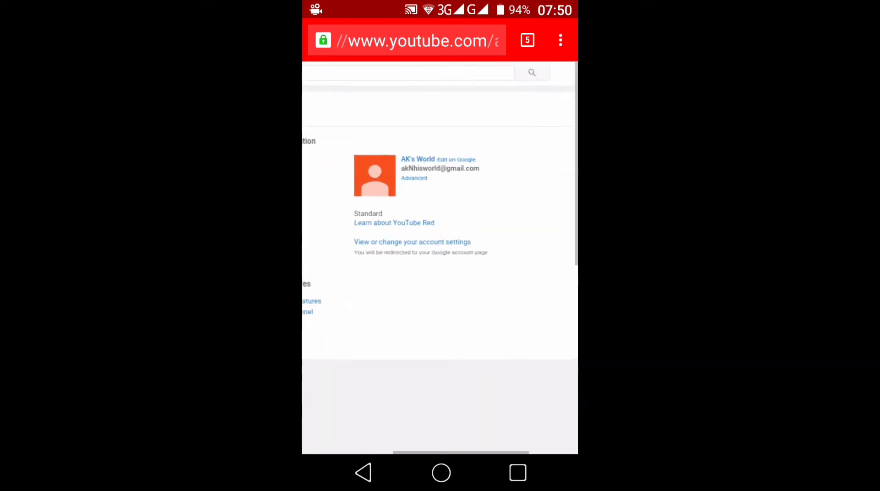
pyautogui.click(414, 178)
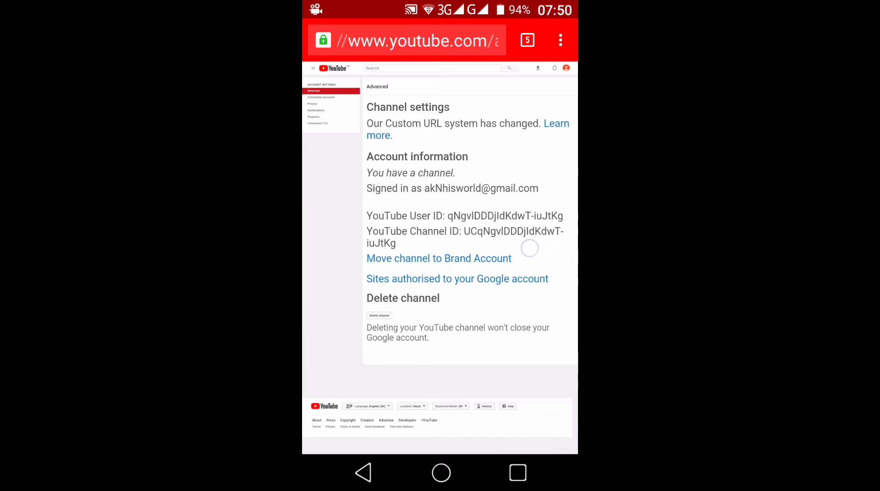
pyautogui.scroll(3, 421, 344)
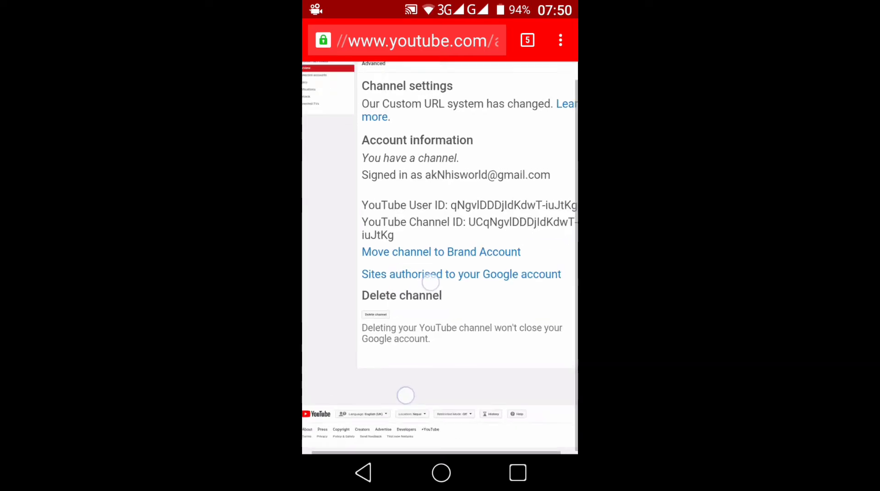
# - Choose Delete channel and enter the account password on the identity check
pyautogui.click(372, 310)
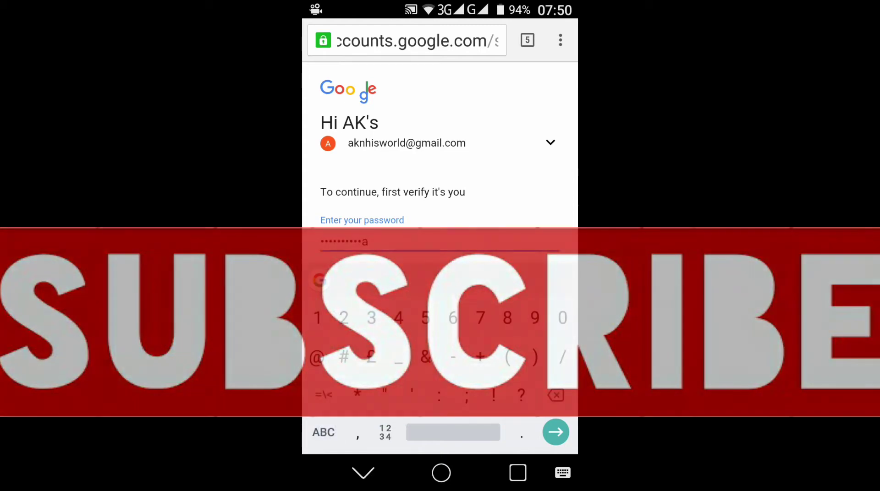
pyautogui.write('*')
pyautogui.press('Escape')
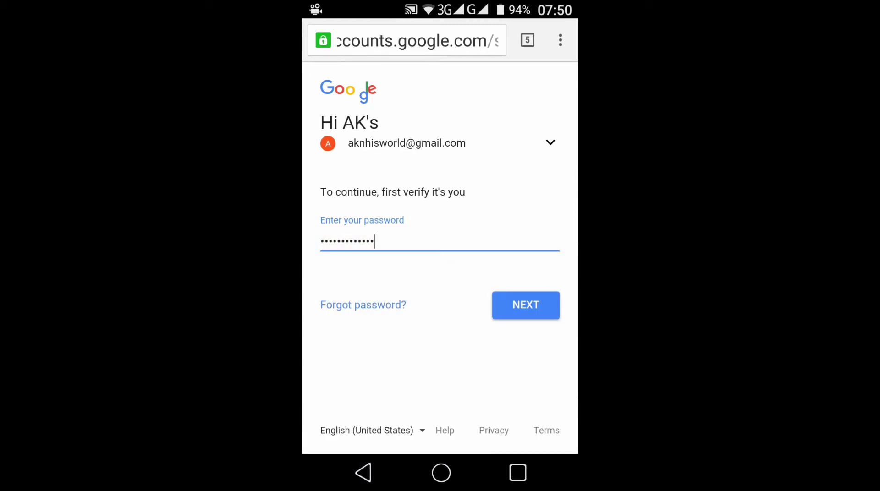
# - Submit the password and expand the 'I want to hide my channel' option
pyautogui.click(528, 301)
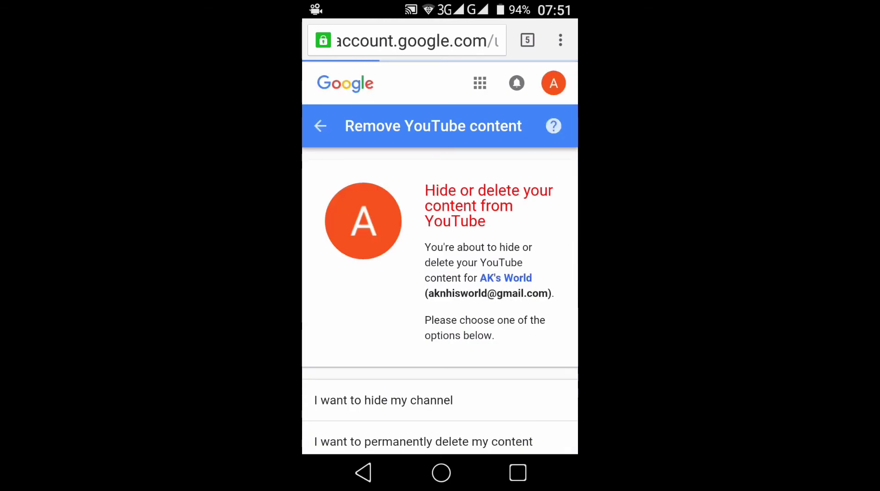
pyautogui.moveTo(469, 337); pyautogui.dragTo(507, 229)
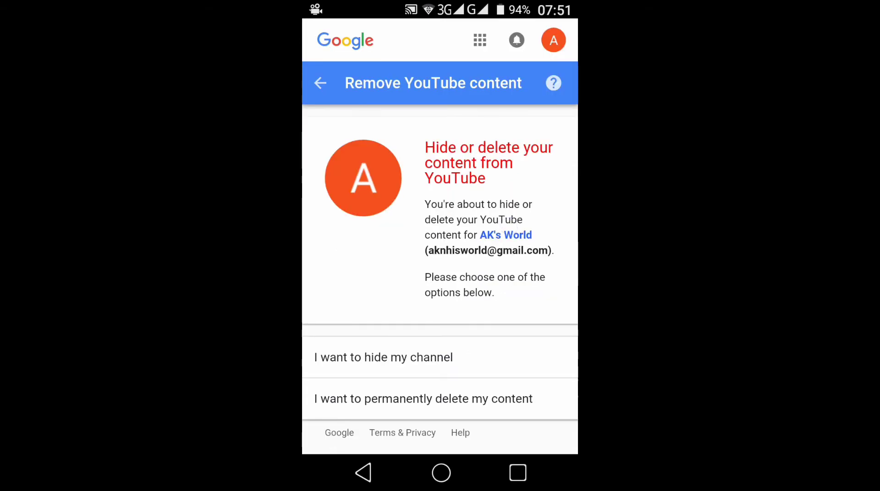
pyautogui.click(385, 357)
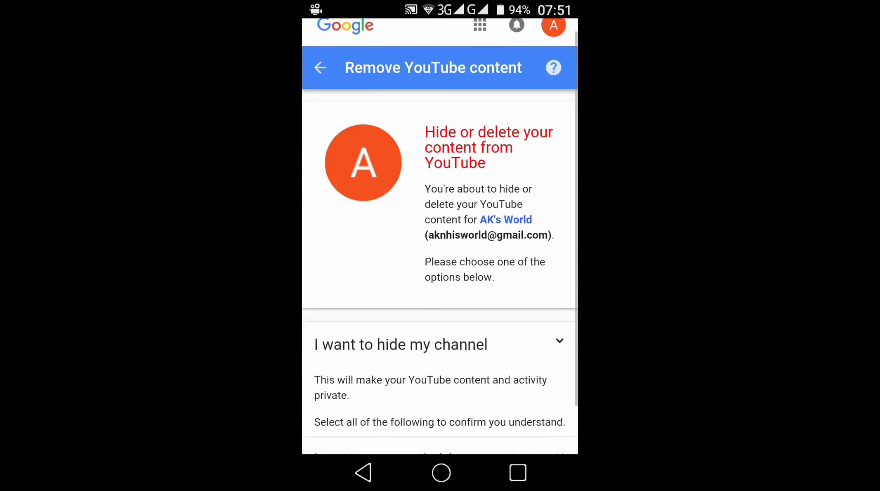
# - Review the hide-channel checkboxes, then expand 'I want to permanently delete my content'
pyautogui.moveTo(481, 291); pyautogui.dragTo(523, 194)
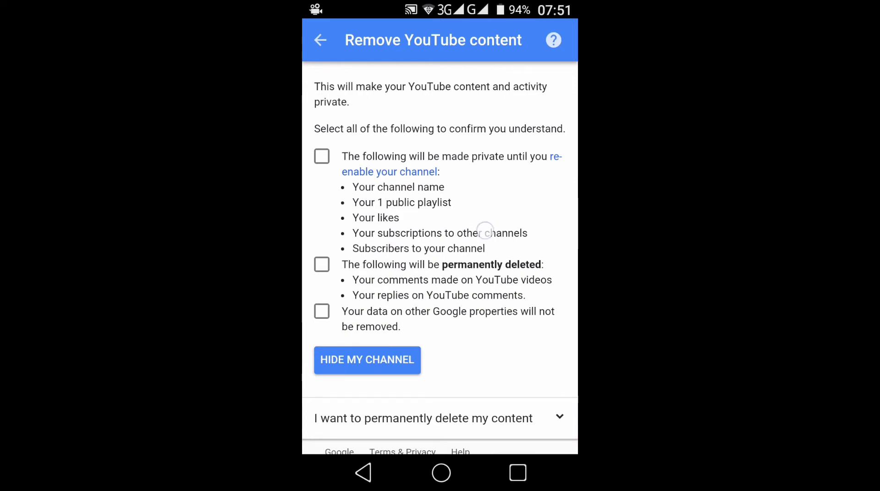
pyautogui.moveTo(485, 230); pyautogui.dragTo(485, 281)
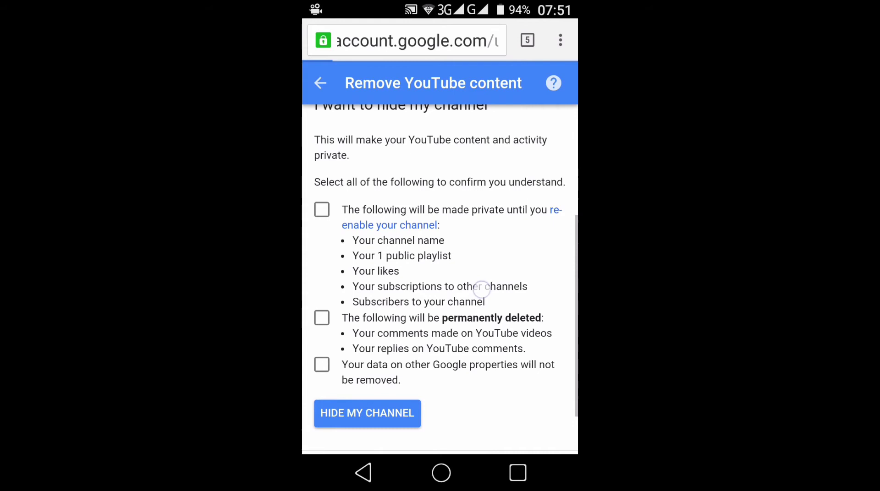
pyautogui.scroll(3, 440, 275)
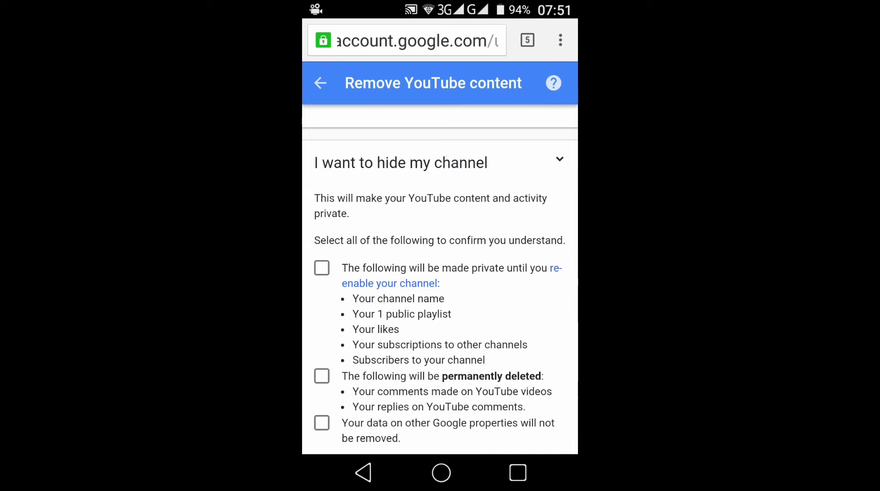
pyautogui.moveTo(493, 302)
pyautogui.mouseDown()
pyautogui.moveTo(556, 147)
pyautogui.moveTo(529, 232)
pyautogui.mouseUp()
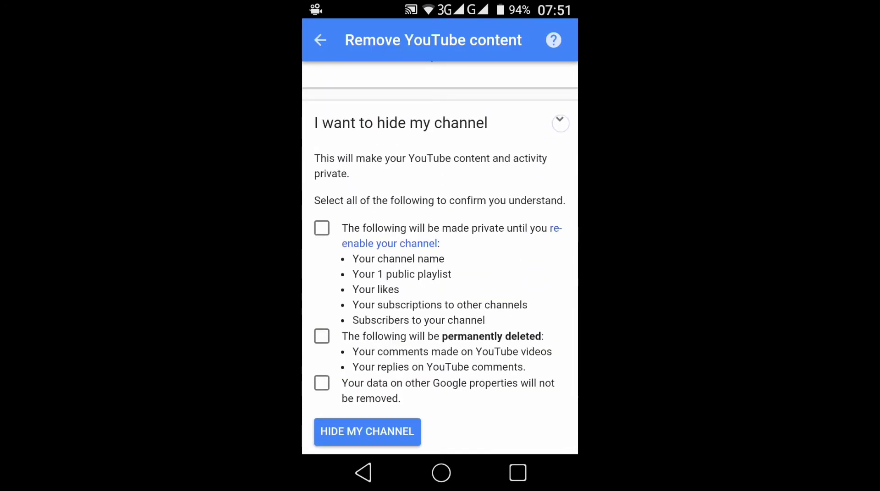
pyautogui.moveTo(490, 290)
pyautogui.mouseDown()
pyautogui.moveTo(510, 179)
pyautogui.moveTo(564, 100)
pyautogui.mouseUp()
pyautogui.click(475, 406)
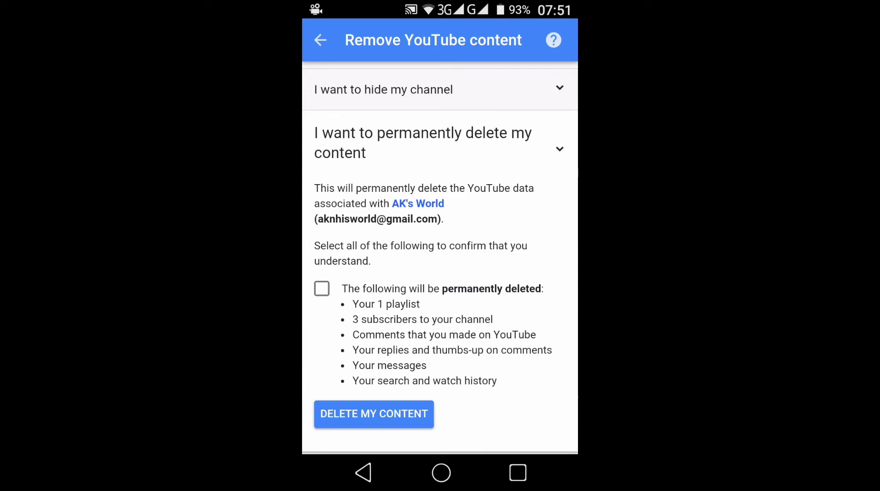
# - Tick the permanent-deletion acknowledgement and request DELETE MY CONTENT
pyautogui.click(322, 289)
pyautogui.click(402, 419)
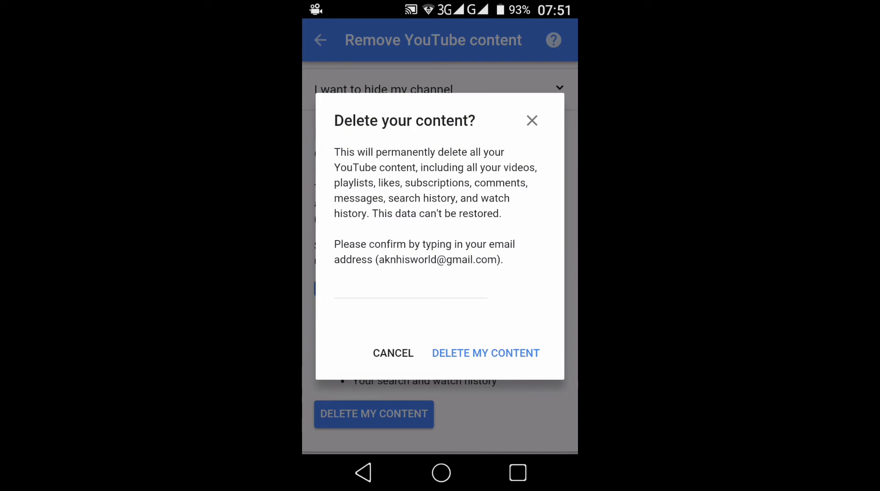
# - Try confirming, then dismiss the keyboard and scroll the delete dialog into view
pyautogui.click(487, 355)
pyautogui.click(410, 291)
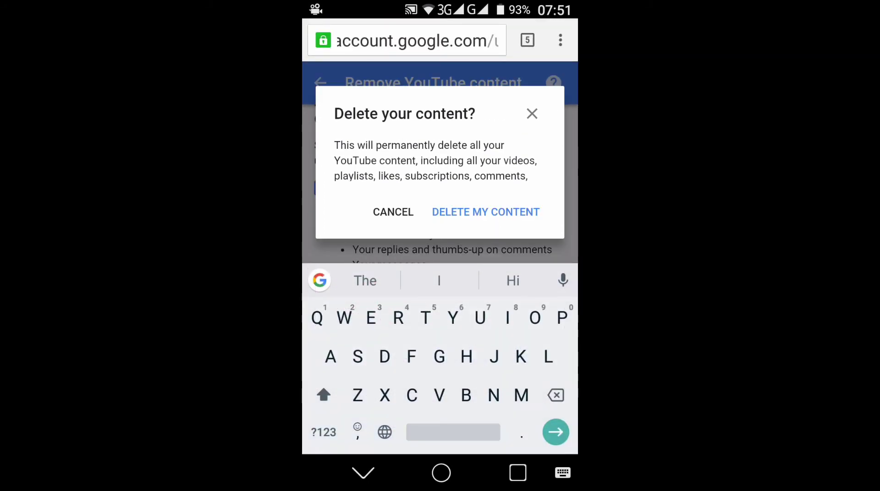
pyautogui.click(364, 473)
pyautogui.scroll(-1, 509, 213)
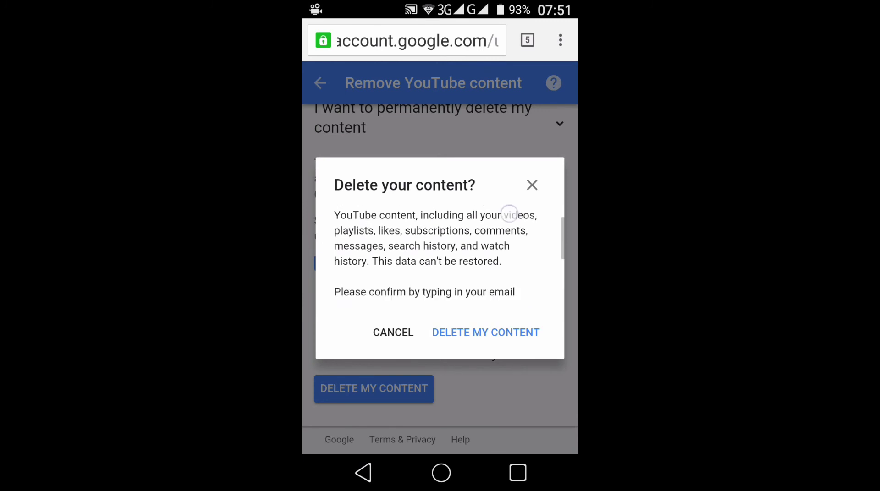
pyautogui.scroll(-2, 510, 214)
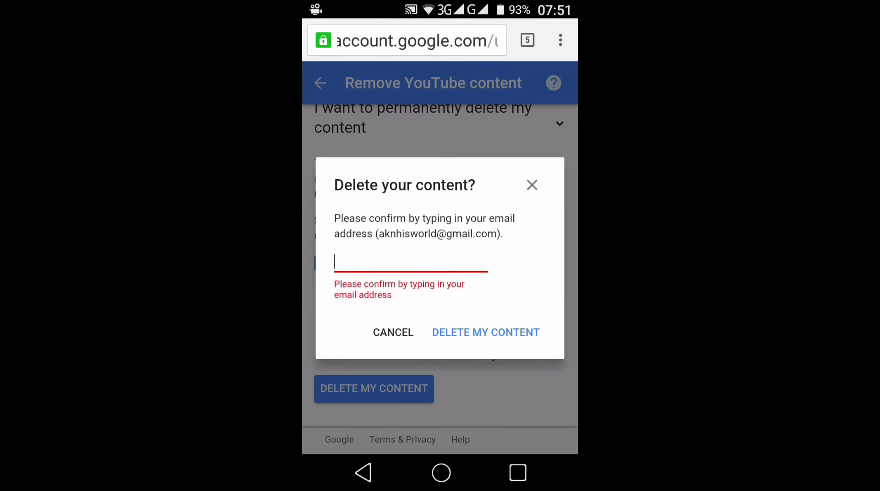
# - Enter the account's e-mail address and confirm DELETE MY CONTENT
pyautogui.click(451, 266)
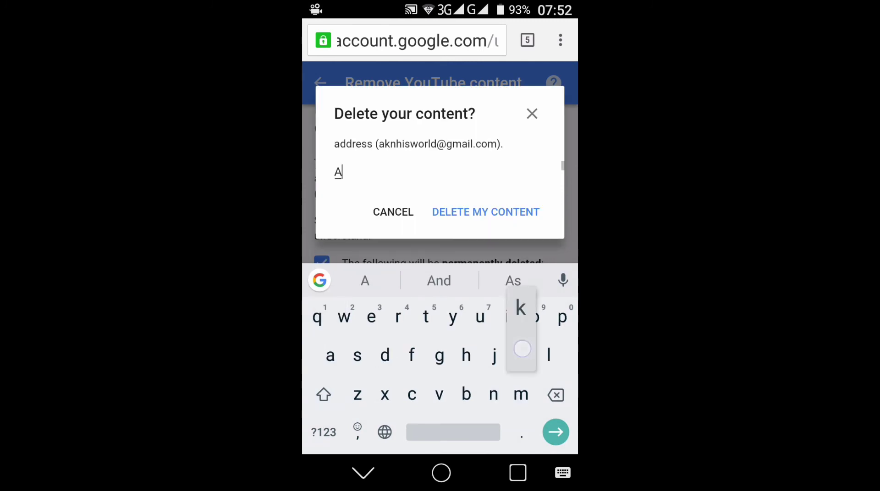
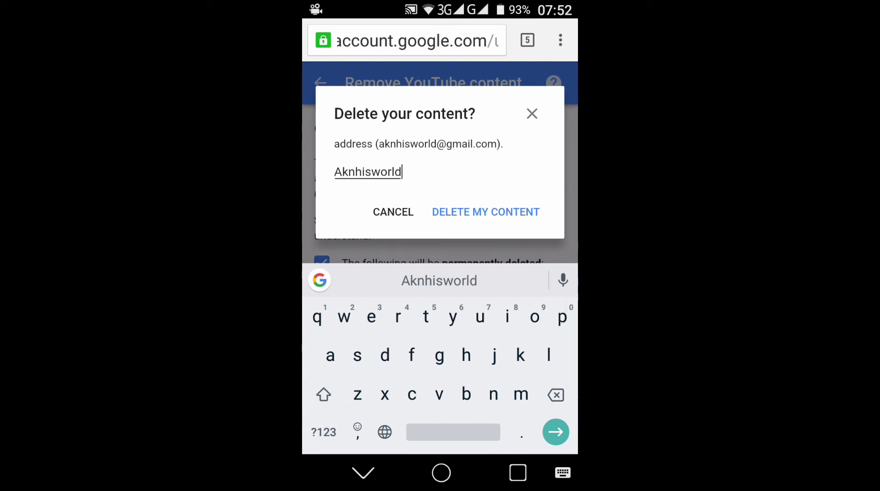
pyautogui.click(324, 432)
pyautogui.click(323, 433)
pyautogui.click(324, 432)
pyautogui.write('@')
pyautogui.click(324, 432)
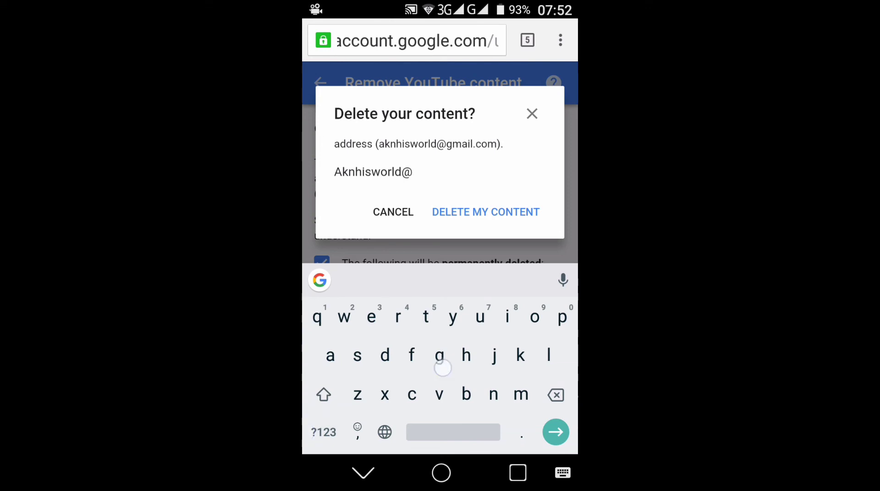
pyautogui.write('gmail')
pyautogui.click(527, 429)
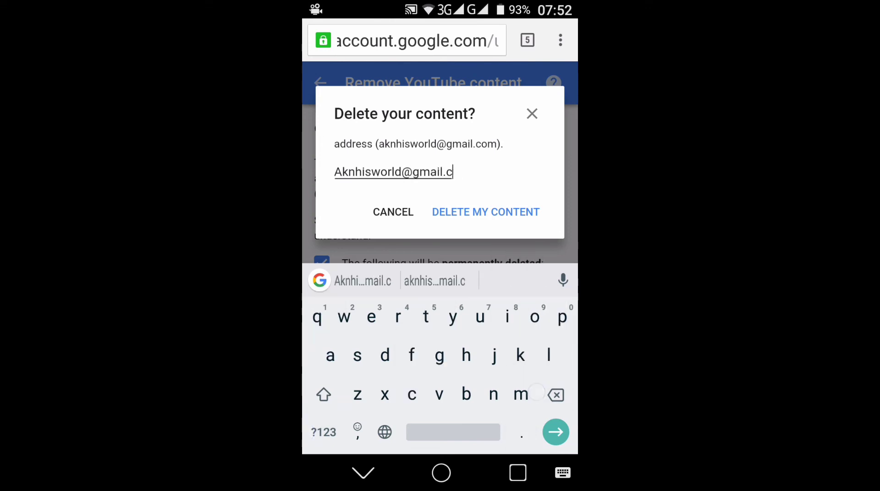
pyautogui.write('om')
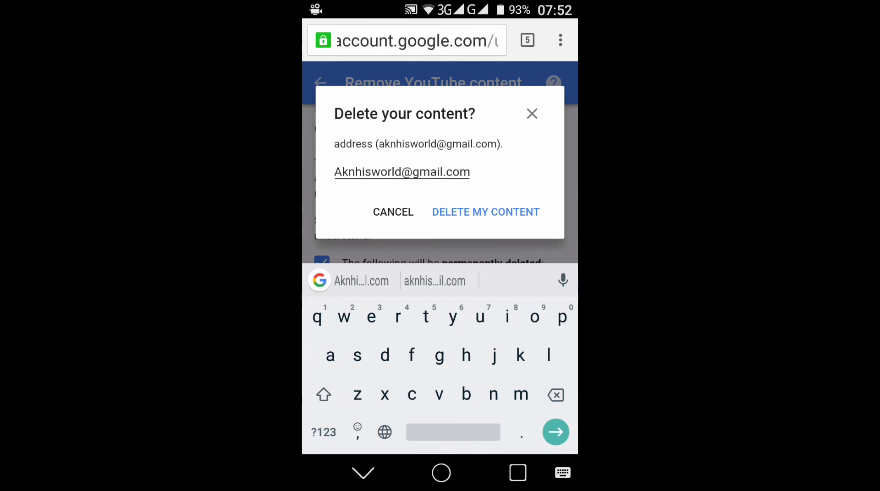
pyautogui.click(503, 212)
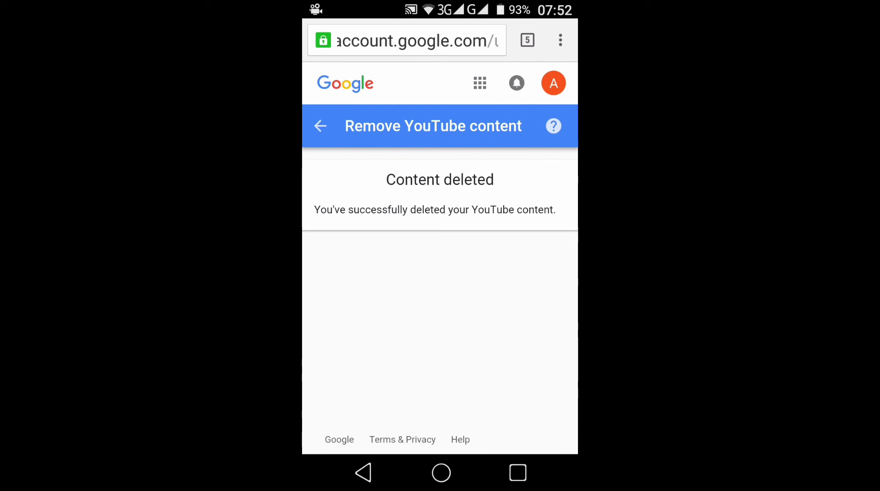
# - Open the account avatar menu on the 'Content deleted' page
pyautogui.click(553, 83)
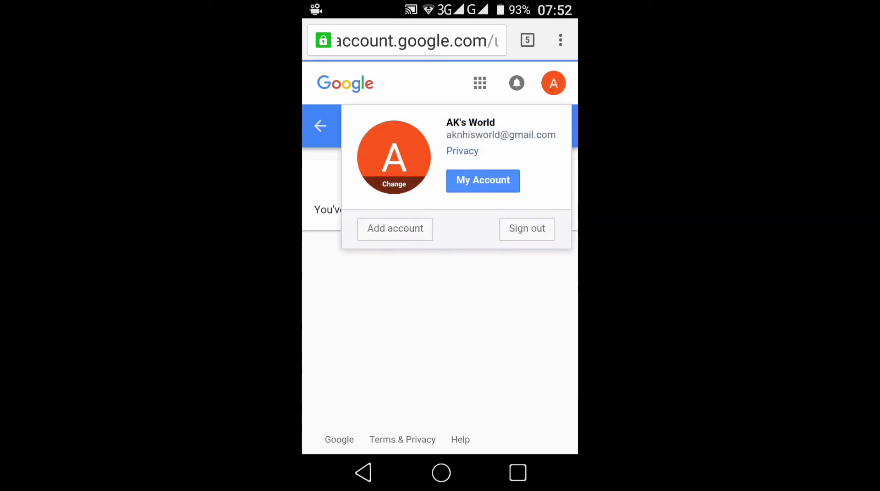